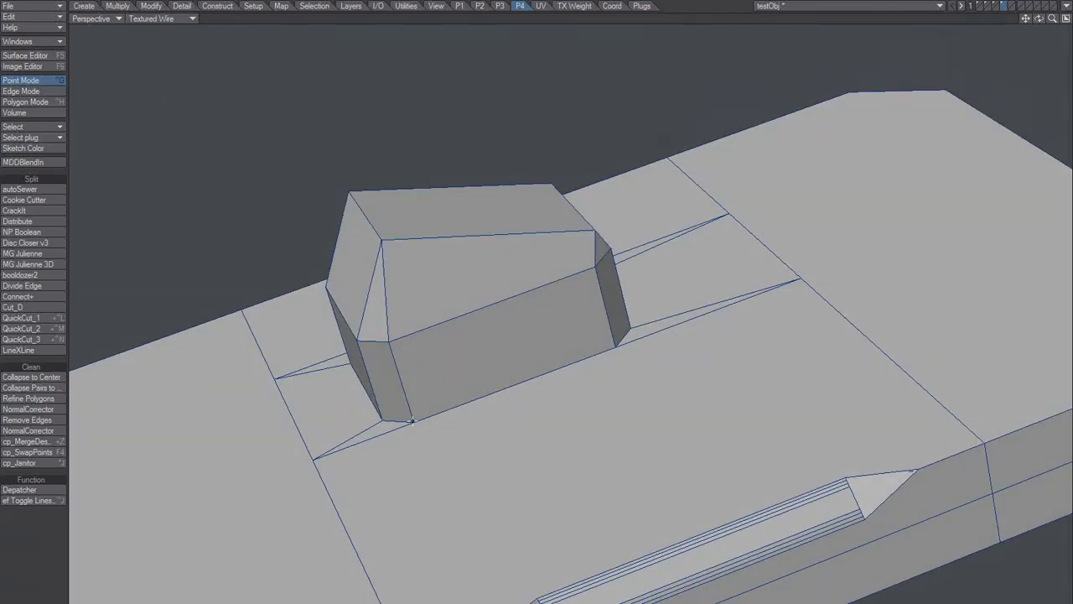
Select the loop of points along the block's chamfered top edges, then switch to Polygon Mode.
left_click(412, 421)
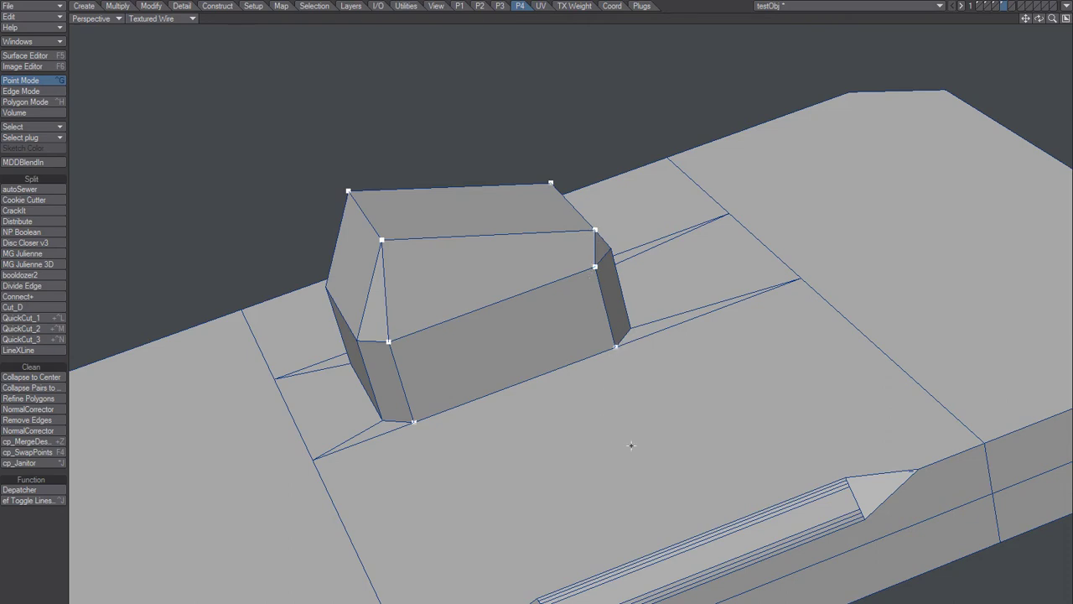
key("ctrl+h")
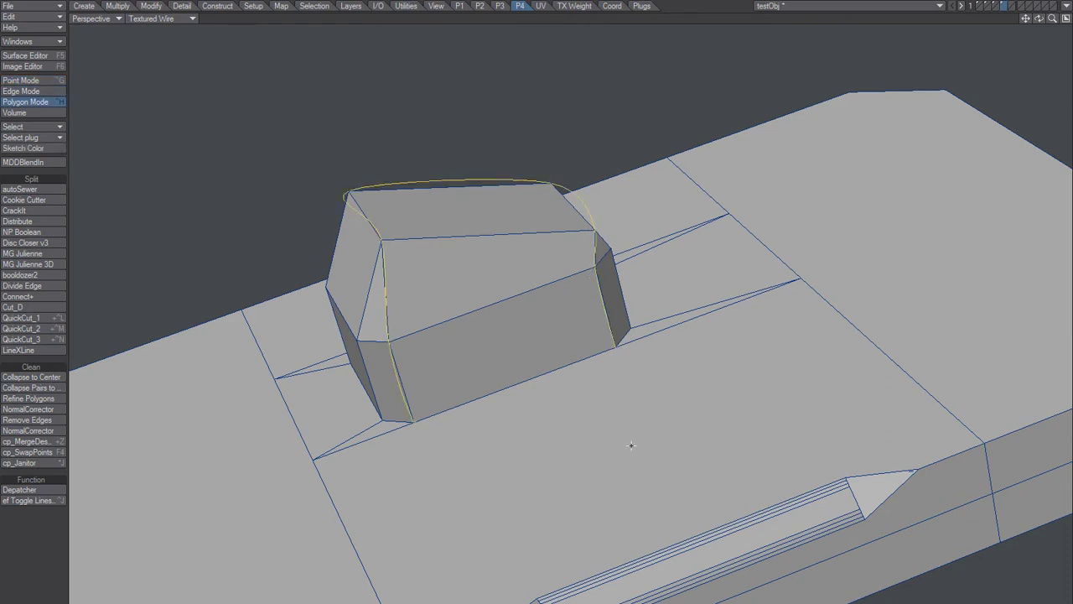
Move to the curve's own layer in Point Mode and clear the point selection on the curves.
left_click(1012, 6)
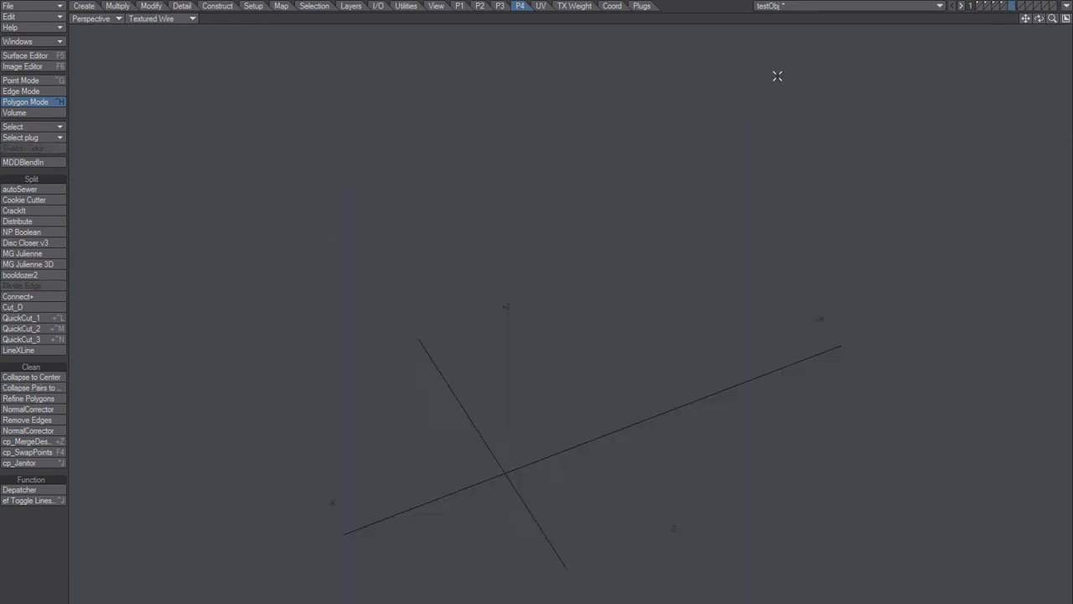
key("ctrl+g")
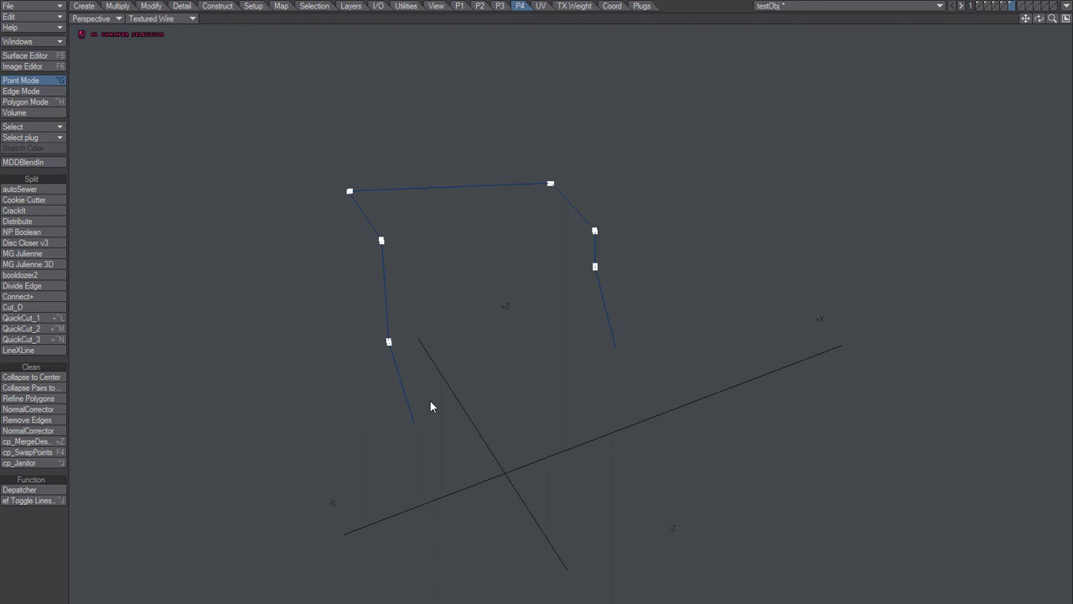
key("slash")
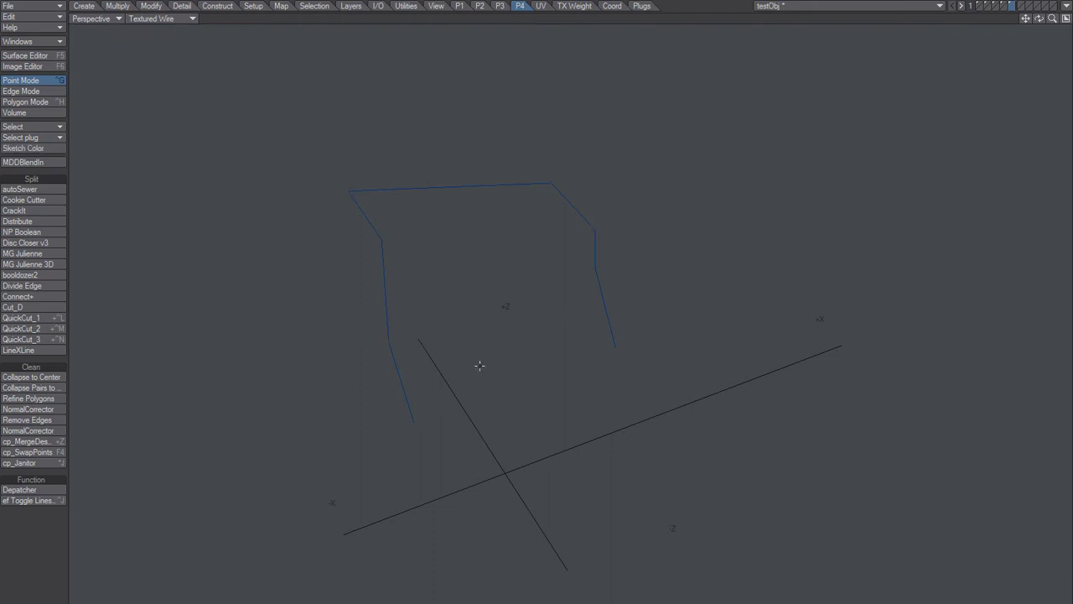
Create a default box at the origin of an empty layer, with the edge curves as background.
left_click(1021, 4)
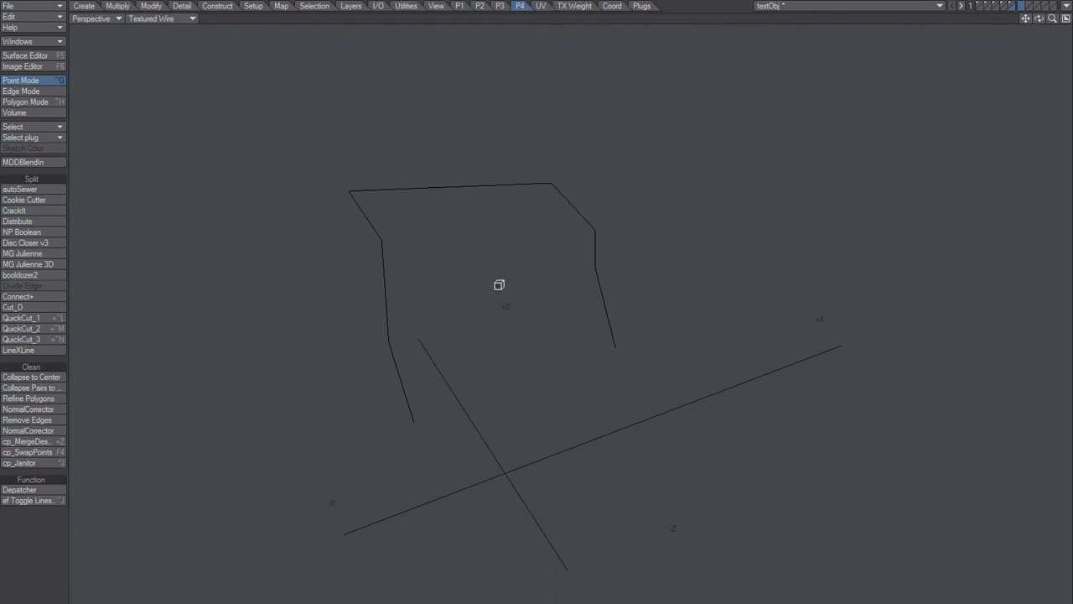
key("shift+x")
key("n")
key("n")
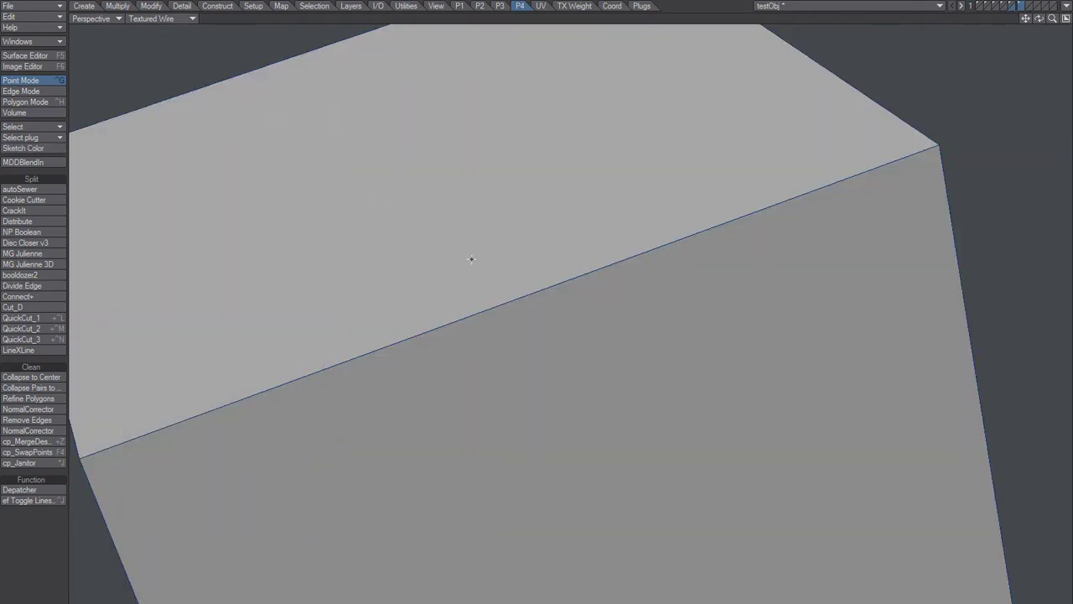
scroll(491, 249, "down", 5)
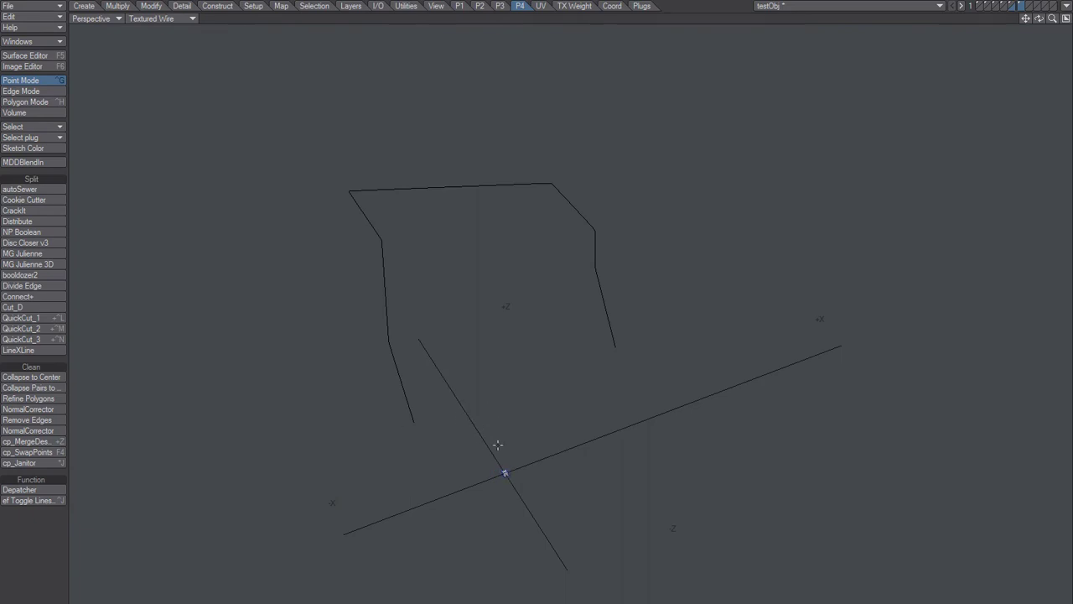
key("ctrl+h")
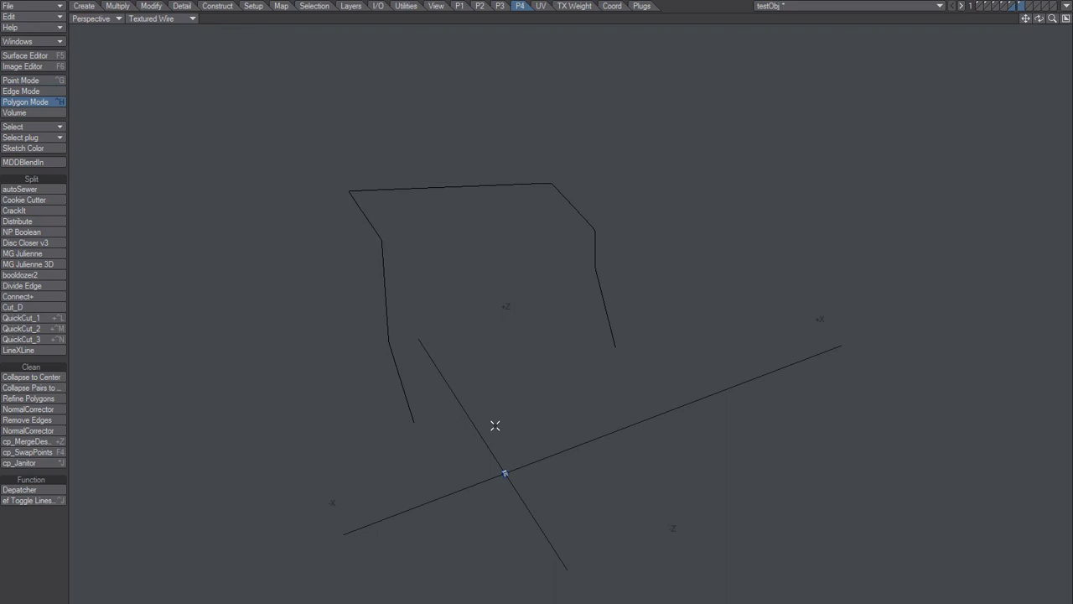
Rail-clone the cube along the curves: Uniform Lengths, 40 segments, Oriented, Align to Start.
left_click(117, 5)
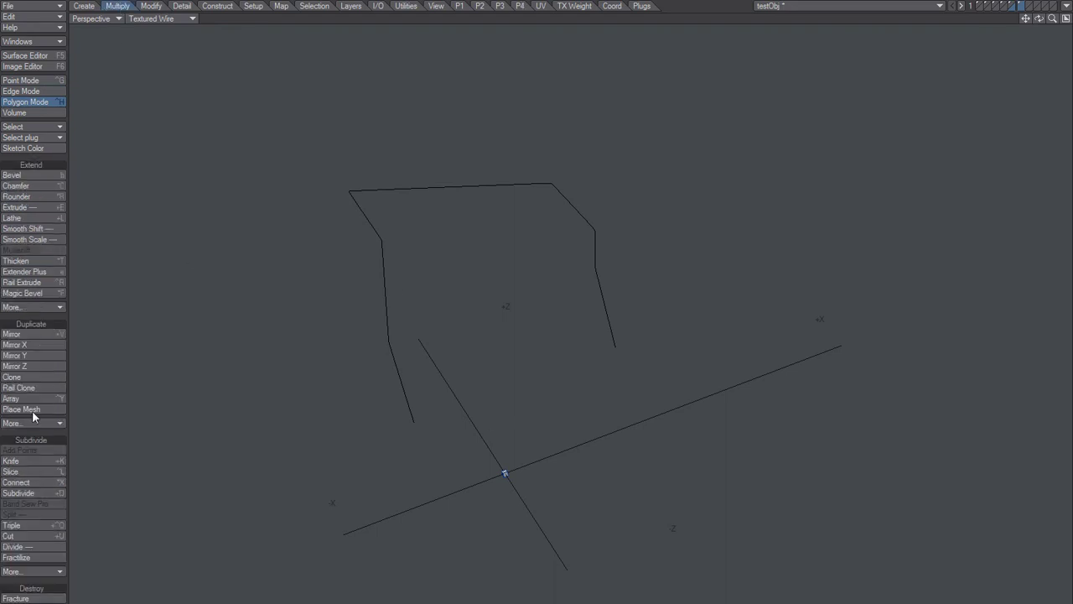
left_click(27, 387)
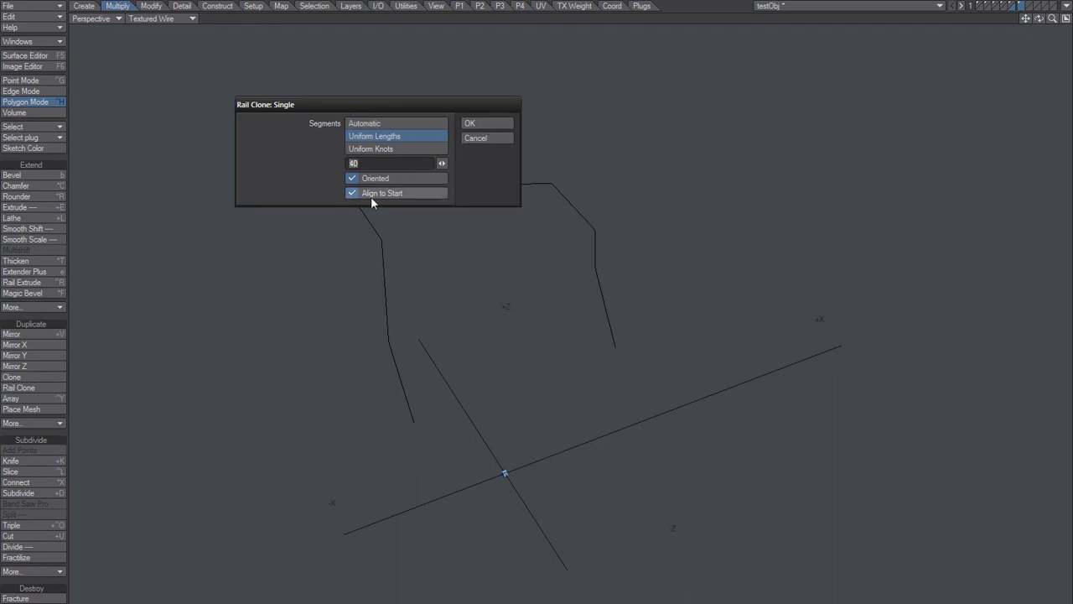
left_click(484, 124)
mouse_move(443, 370)
left_mouse_down("alt")
mouse_move(545, 430)
mouse_move(514, 325)
left_mouse_up("alt")
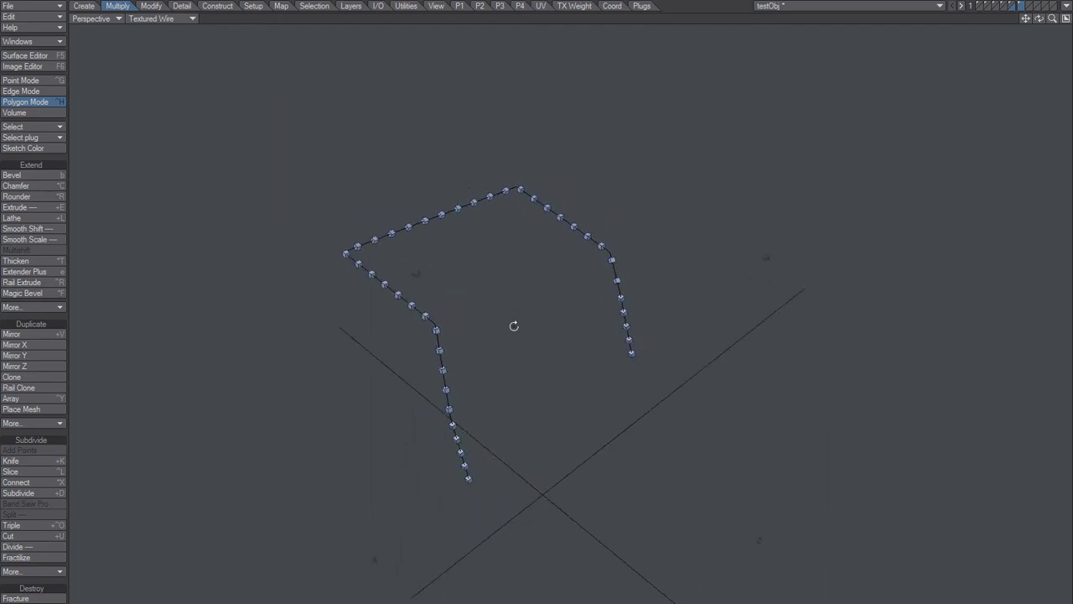
Show the hull block layer behind the studs, compare the layers, and zoom onto the block's top.
left_click(1005, 7)
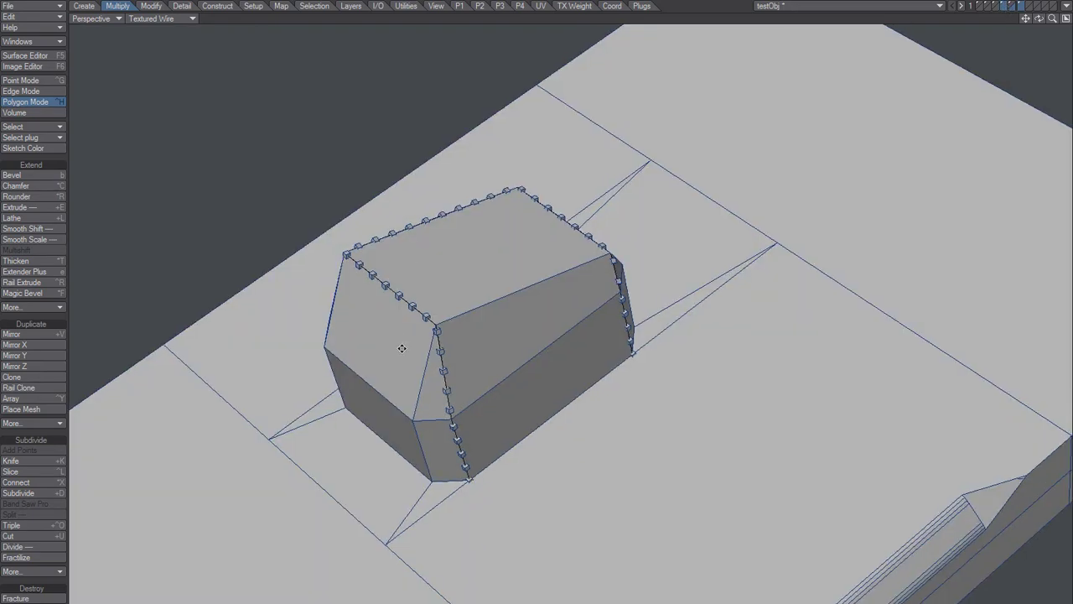
left_click(1007, 7)
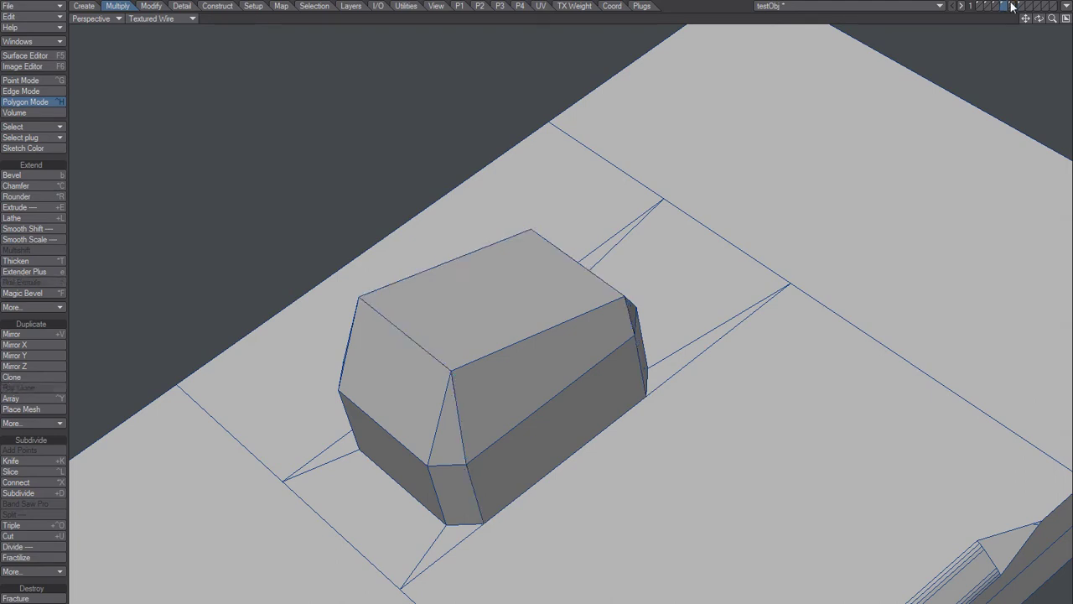
left_click(1013, 7)
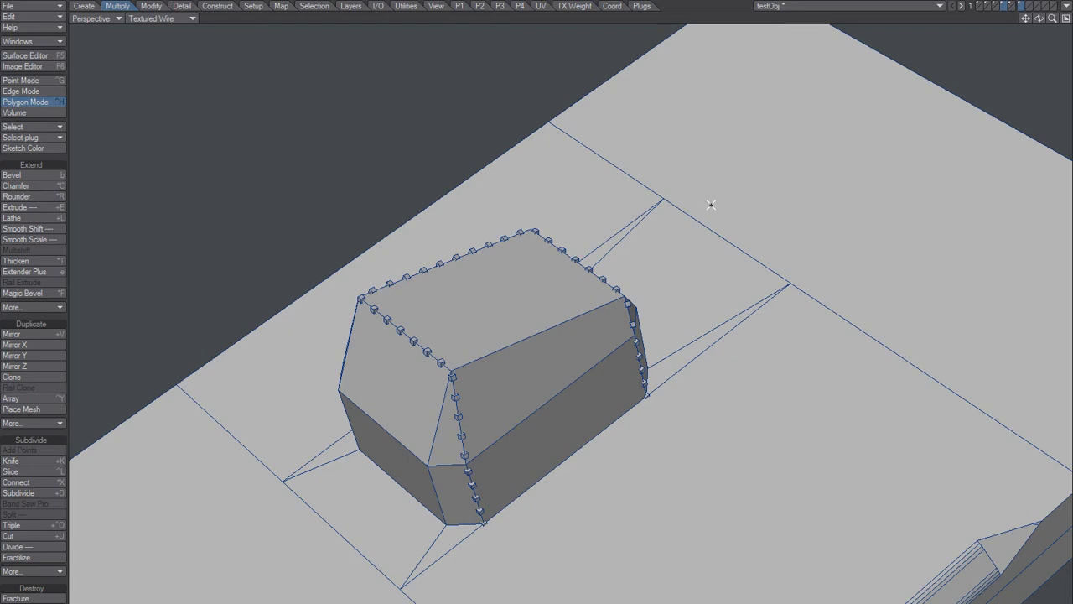
scroll(431, 278, "up", 5)
scroll(503, 360, "up", 3)
mouse_move(625, 445)
left_mouse_down("alt")
mouse_move(713, 232)
mouse_move(618, 309)
mouse_move(620, 218)
mouse_move(814, 335)
mouse_move(706, 373)
mouse_move(740, 366)
mouse_move(424, 300)
mouse_move(570, 319)
mouse_move(609, 207)
mouse_move(611, 276)
mouse_move(580, 328)
mouse_move(582, 355)
mouse_move(886, 364)
mouse_move(511, 294)
mouse_move(559, 372)
mouse_move(606, 336)
mouse_move(598, 291)
mouse_move(474, 291)
mouse_move(475, 251)
left_mouse_up("alt")
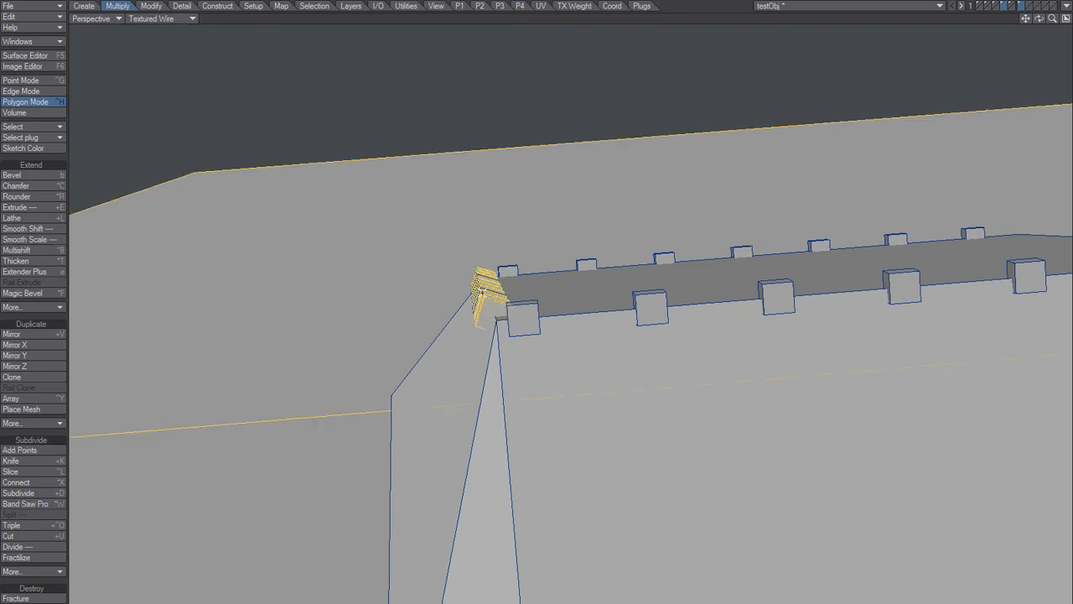
Deselect the large face and zoom in around the piled-up stud stack at the corner.
left_click(429, 277)
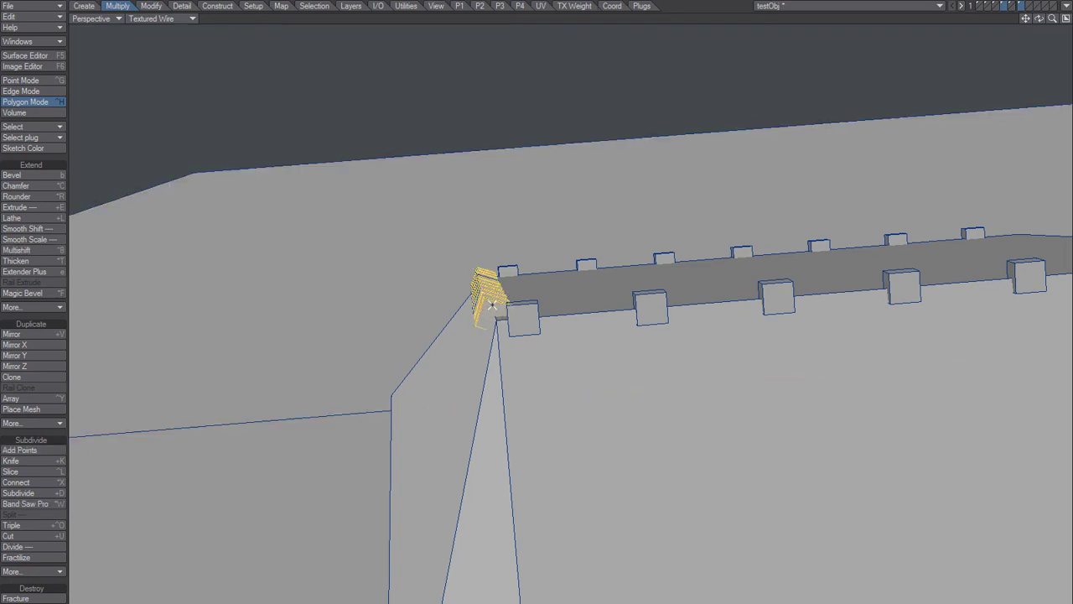
scroll(495, 306, "up", 1)
scroll(503, 310, "up", 2)
scroll(528, 323, "up", 2)
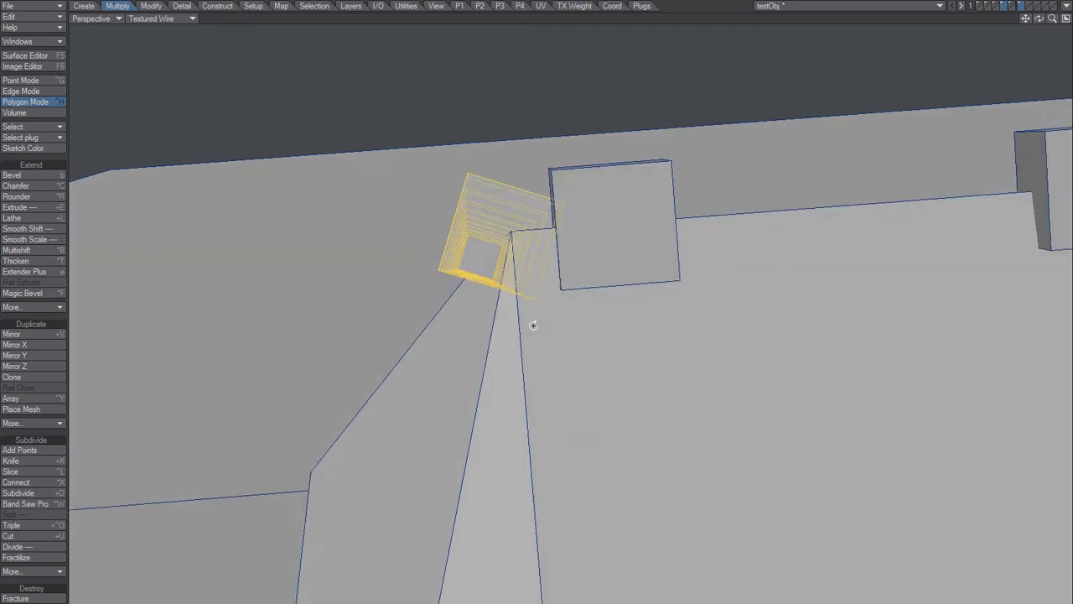
left_click_drag(533, 325, 525, 338, "alt")
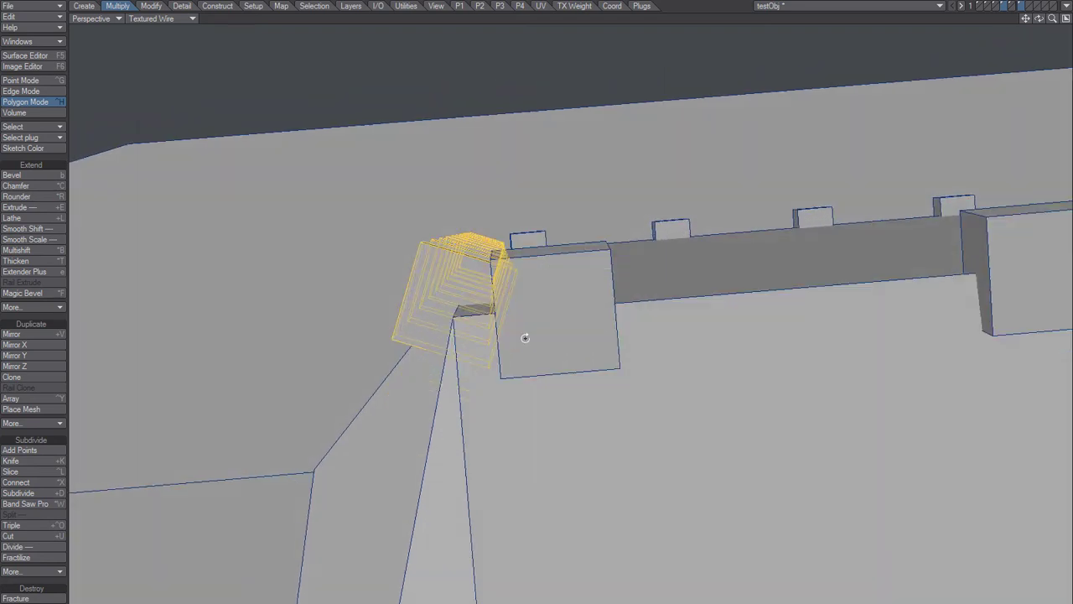
Rotate the cloned copies with the transform gizmo's blue arc so they line up straight.
key("t")
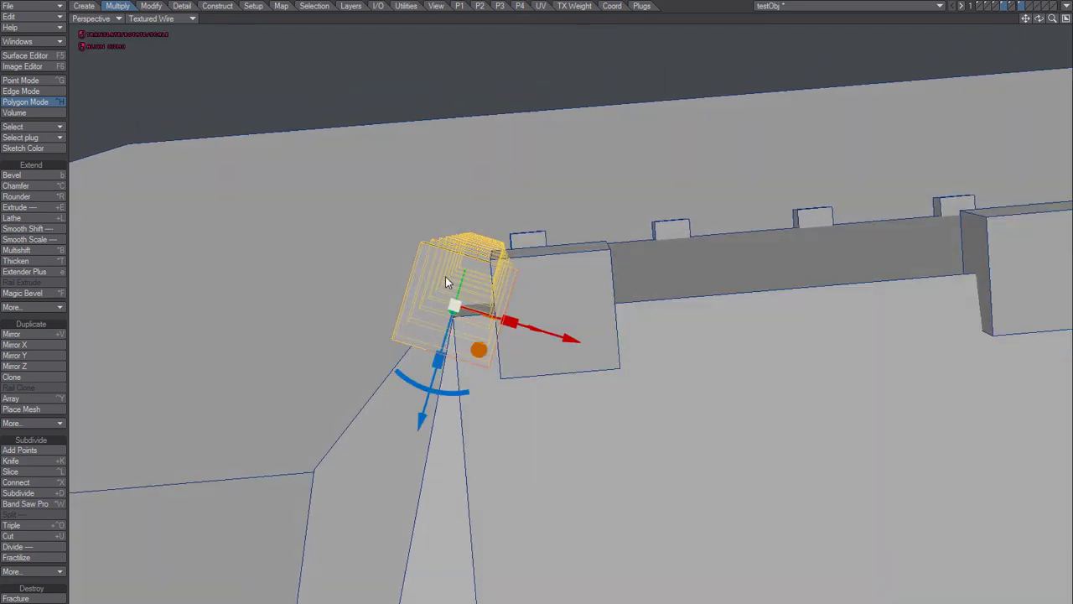
left_click_drag(447, 283, 542, 355, "alt")
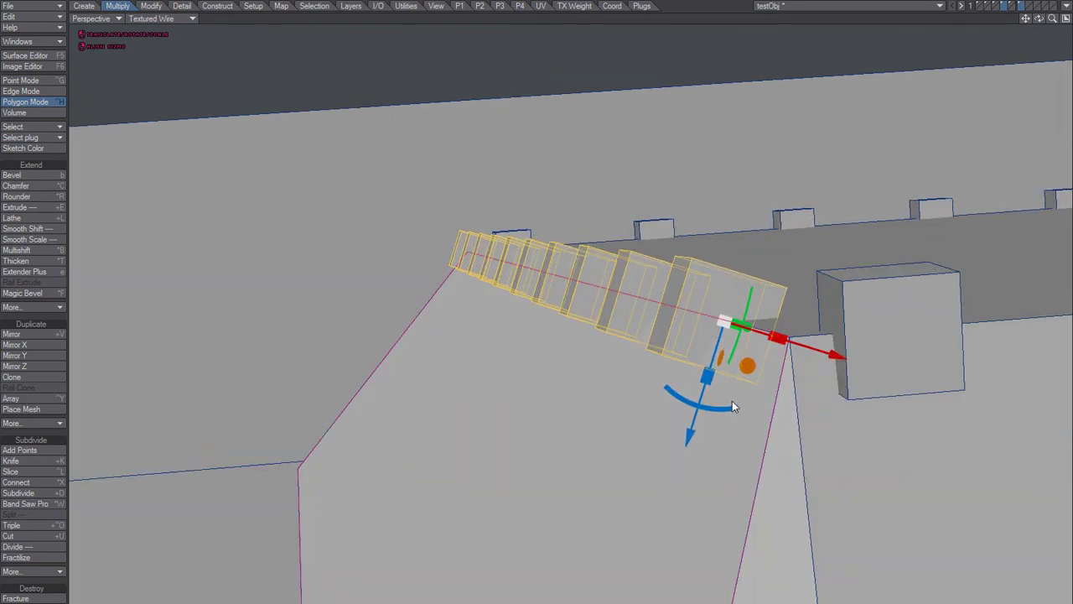
left_click_drag(731, 406, 745, 405)
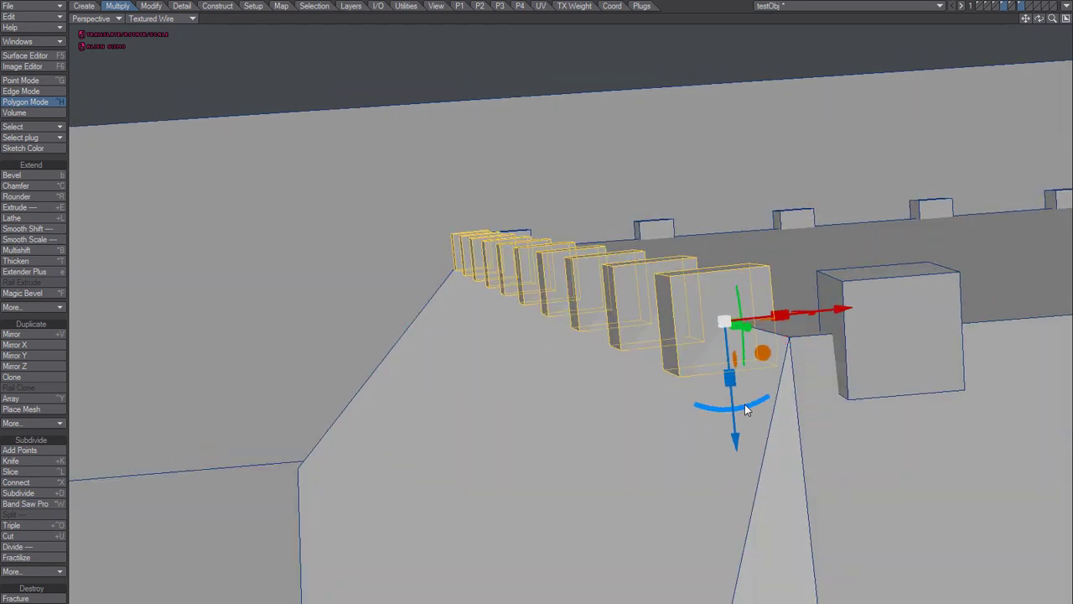
Try heading rotations of -7° and about -9.7° on the copies in Numeric: Transform.
key("n")
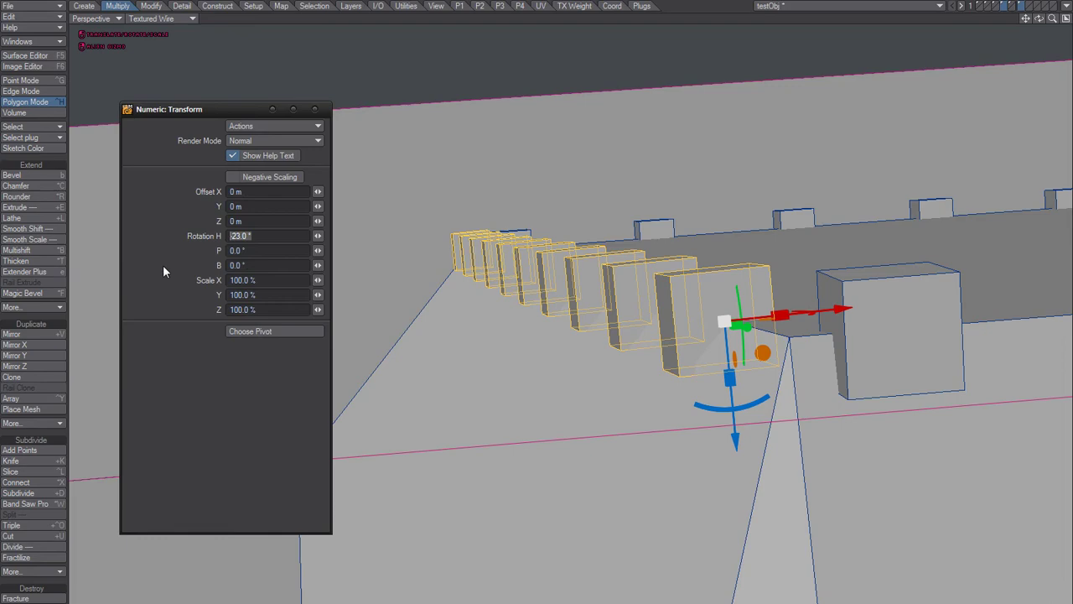
type("-7")
key("Tab")
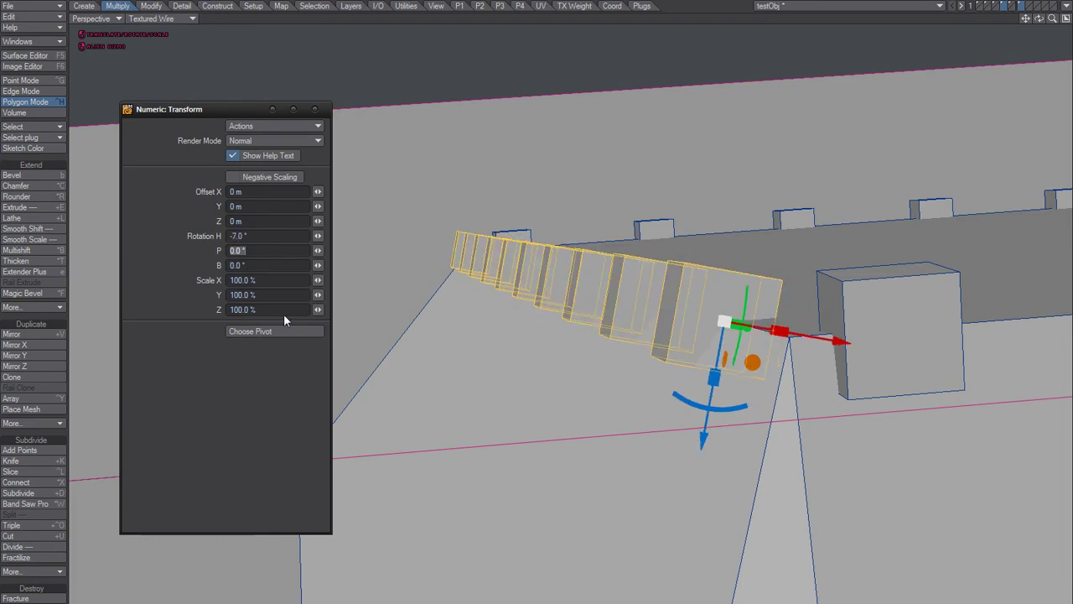
mouse_move(818, 368)
middle_mouse_down()
mouse_move(768, 404)
mouse_move(628, 352)
middle_mouse_up()
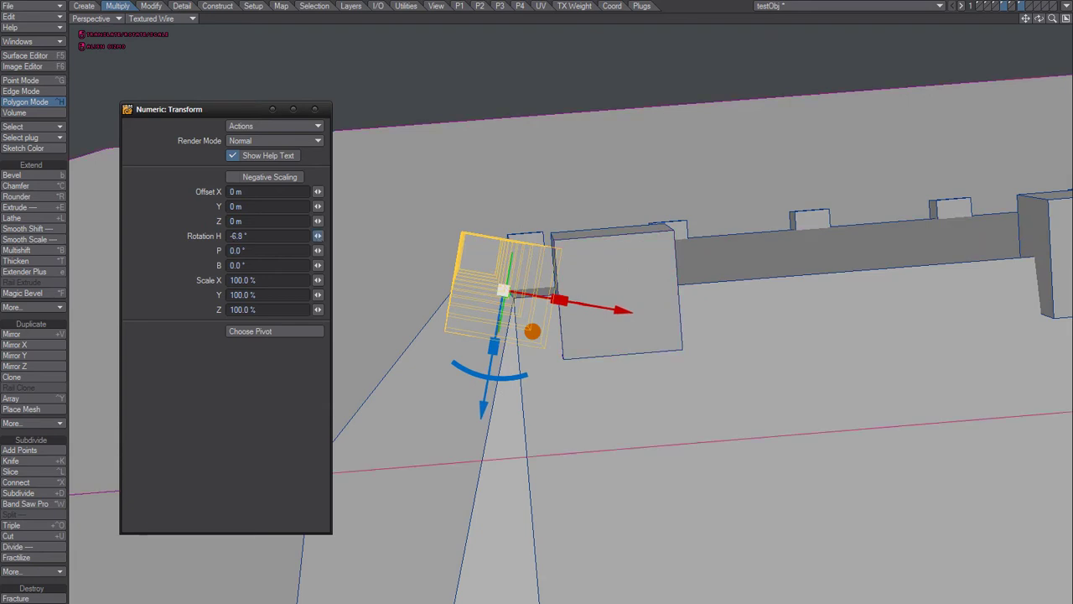
left_click_drag(318, 235, 283, 265)
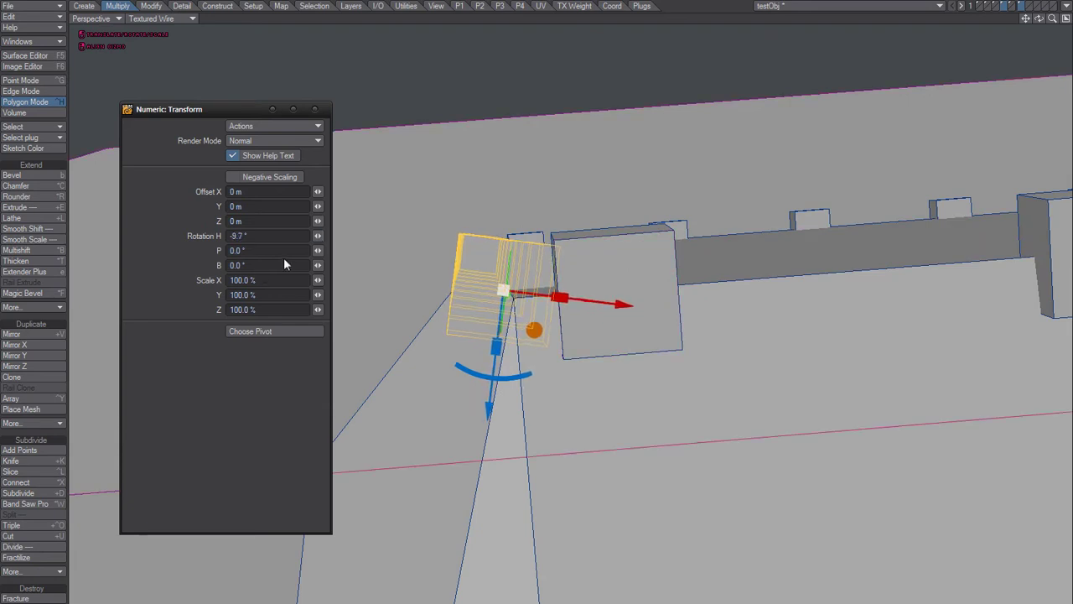
left_click_drag(531, 376, 531, 377)
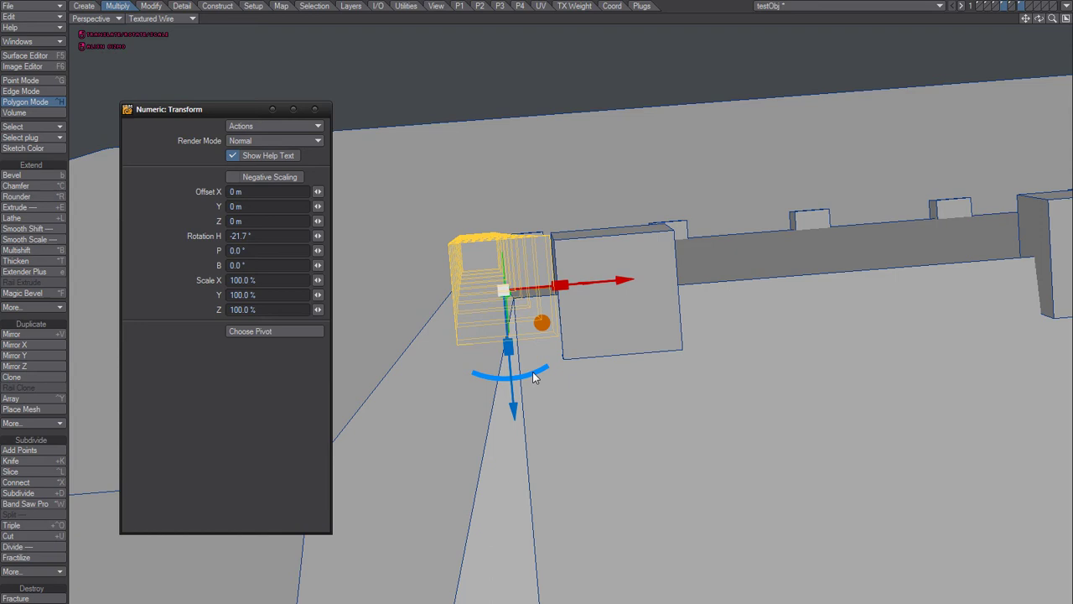
Reset the heading rotation to 0°, then try -2°.
left_click(256, 235)
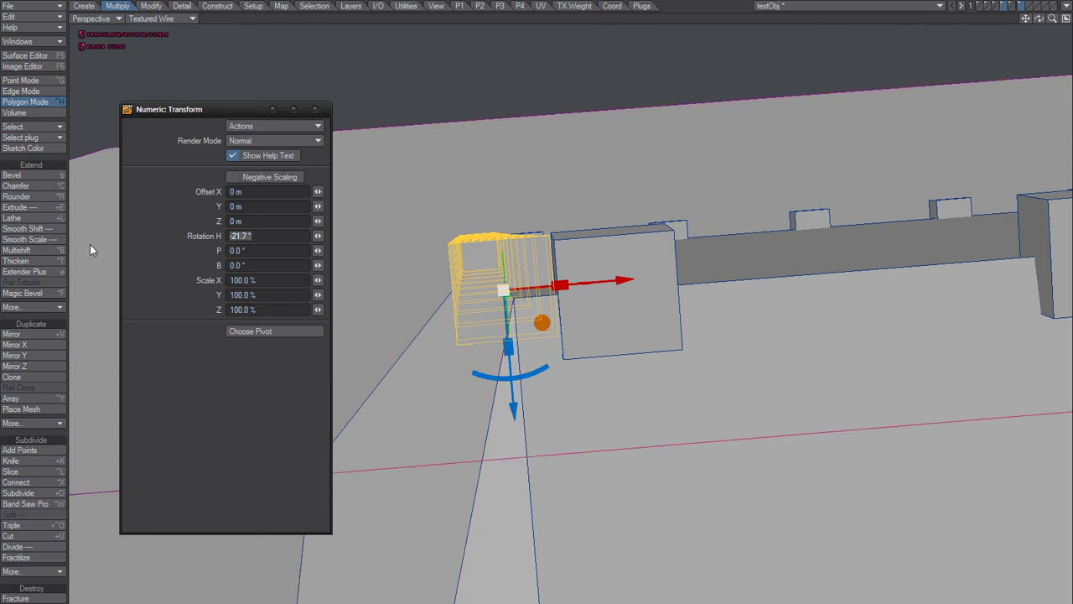
type("2")
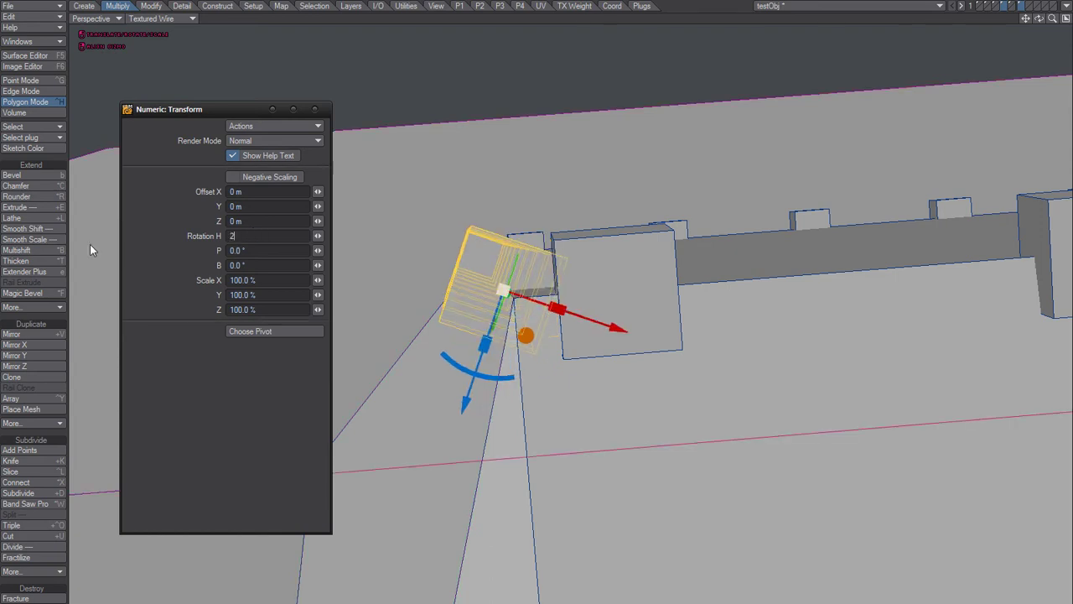
key("BackSpace")
type("0")
key("Return")
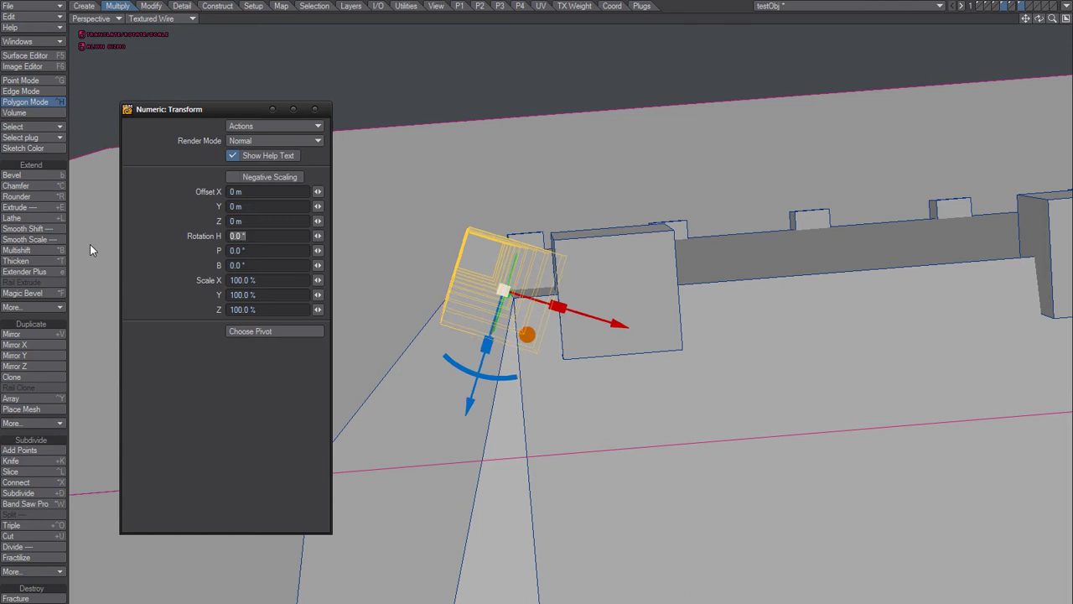
type("-2")
key("Return")
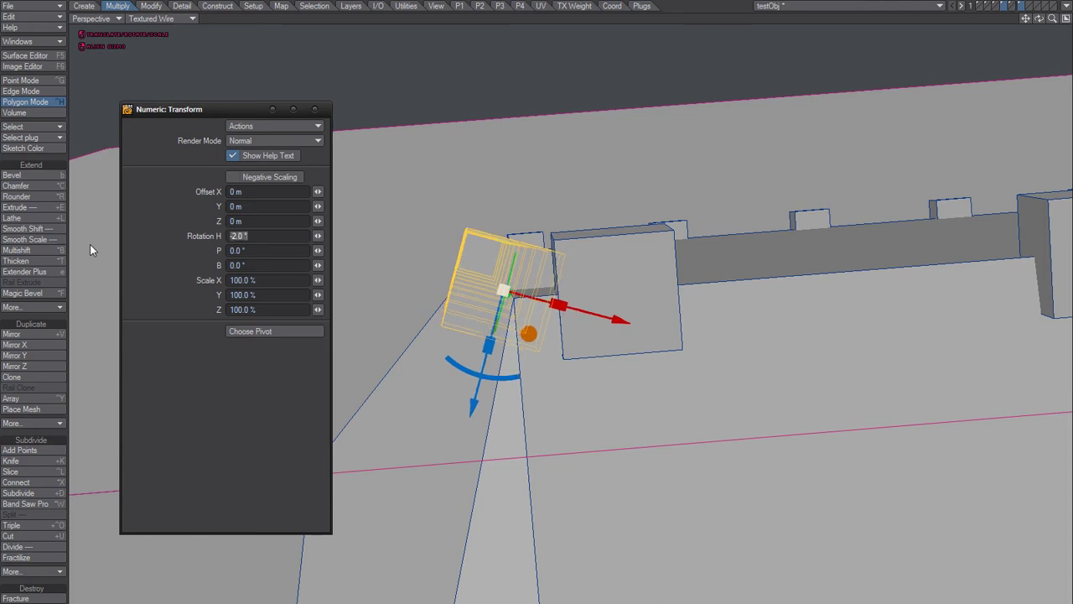
Set the heading rotation to -22° and close the numeric panel.
left_click(237, 236)
type("2")
key("Return")
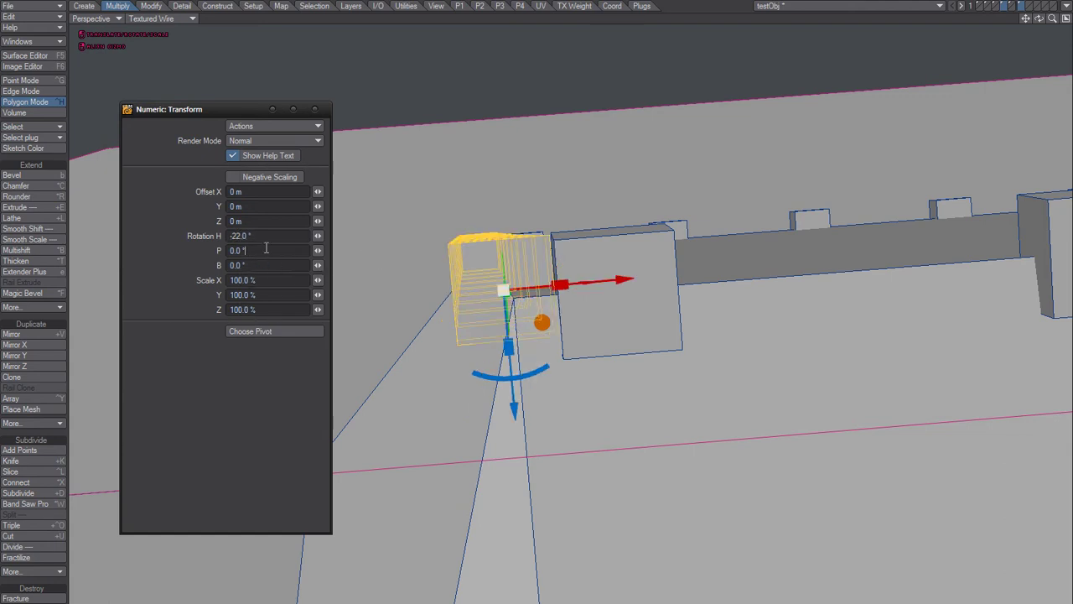
left_click(312, 108)
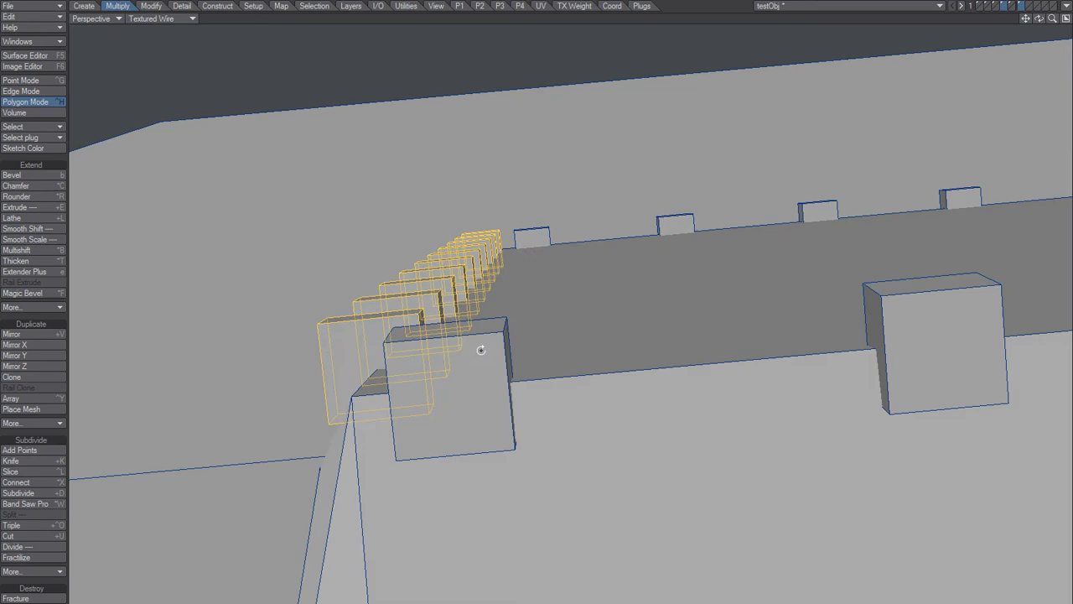
Clear the copy selection, orbit around the block to inspect the studs, and drag-select its front and top faces.
mouse_move(481, 349)
left_mouse_down("alt")
mouse_move(520, 367)
mouse_move(611, 355)
mouse_move(565, 403)
mouse_move(607, 312)
mouse_move(478, 383)
mouse_move(472, 411)
mouse_move(337, 396)
mouse_move(484, 314)
mouse_move(558, 489)
mouse_move(448, 561)
mouse_move(518, 514)
left_mouse_up("alt")
key("/")
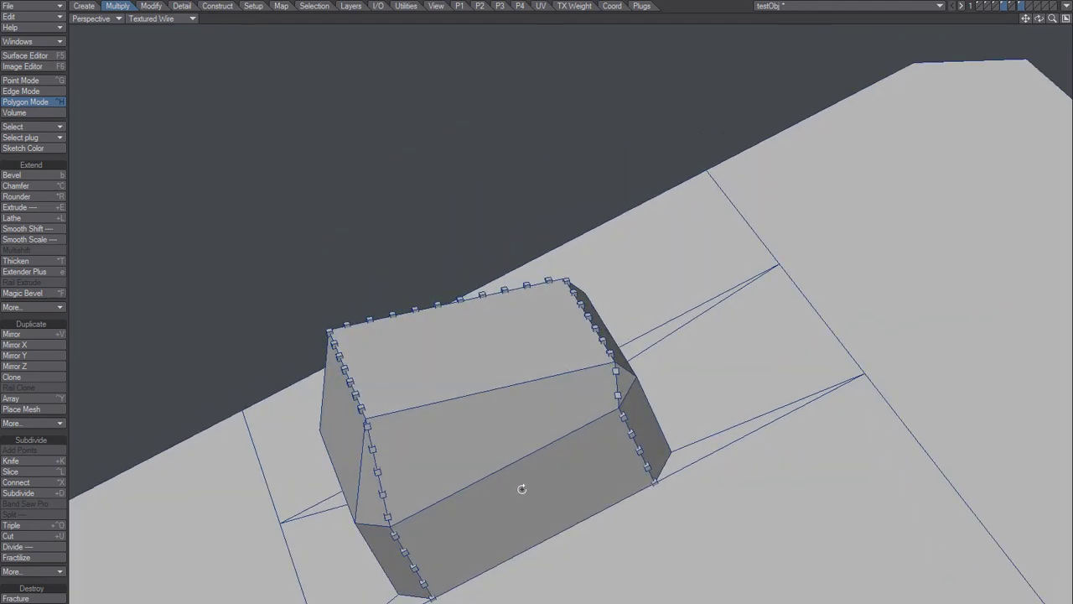
mouse_move(522, 488)
left_mouse_down("alt")
mouse_move(491, 443)
mouse_move(515, 352)
mouse_move(493, 322)
mouse_move(559, 309)
mouse_move(544, 300)
mouse_move(558, 324)
mouse_move(579, 323)
mouse_move(496, 297)
mouse_move(506, 330)
mouse_move(526, 337)
mouse_move(514, 339)
mouse_move(553, 316)
mouse_move(460, 395)
mouse_move(596, 429)
mouse_move(567, 297)
mouse_move(546, 307)
mouse_move(556, 307)
mouse_move(548, 360)
mouse_move(372, 380)
mouse_move(589, 294)
mouse_move(567, 316)
left_mouse_up("alt")
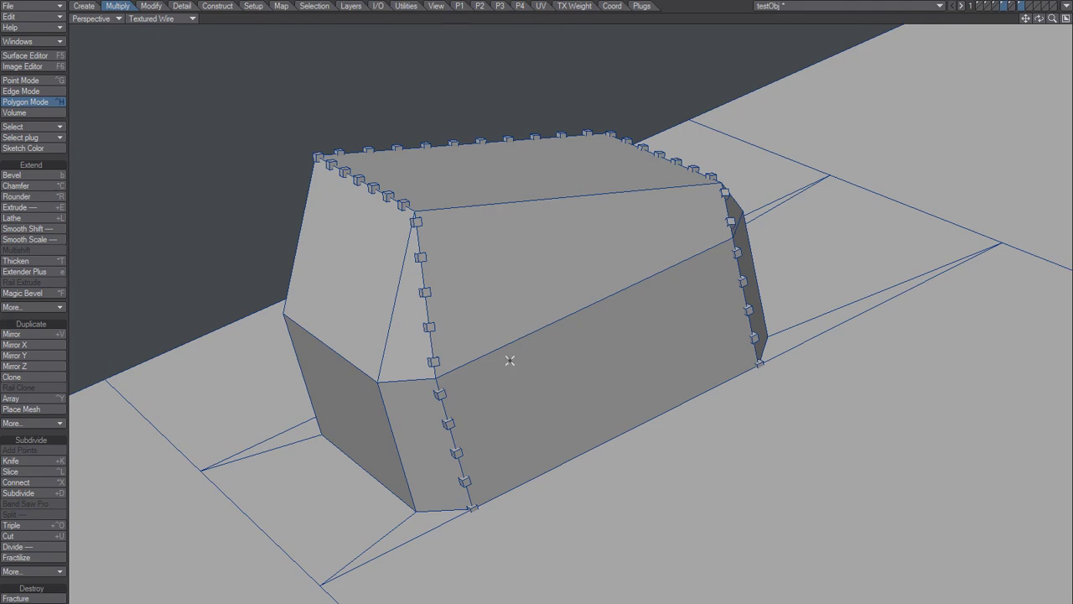
mouse_move(510, 360)
left_mouse_down("alt")
mouse_move(532, 439)
mouse_move(626, 427)
mouse_move(502, 464)
mouse_move(551, 441)
mouse_move(511, 523)
mouse_move(527, 525)
mouse_move(590, 364)
mouse_move(544, 369)
mouse_move(562, 399)
mouse_move(527, 402)
left_mouse_up("alt")
mouse_move(394, 379)
left_mouse_down("alt")
mouse_move(488, 371)
mouse_move(487, 459)
mouse_move(566, 343)
mouse_move(575, 287)
mouse_move(598, 333)
mouse_move(582, 340)
left_mouse_up("alt")
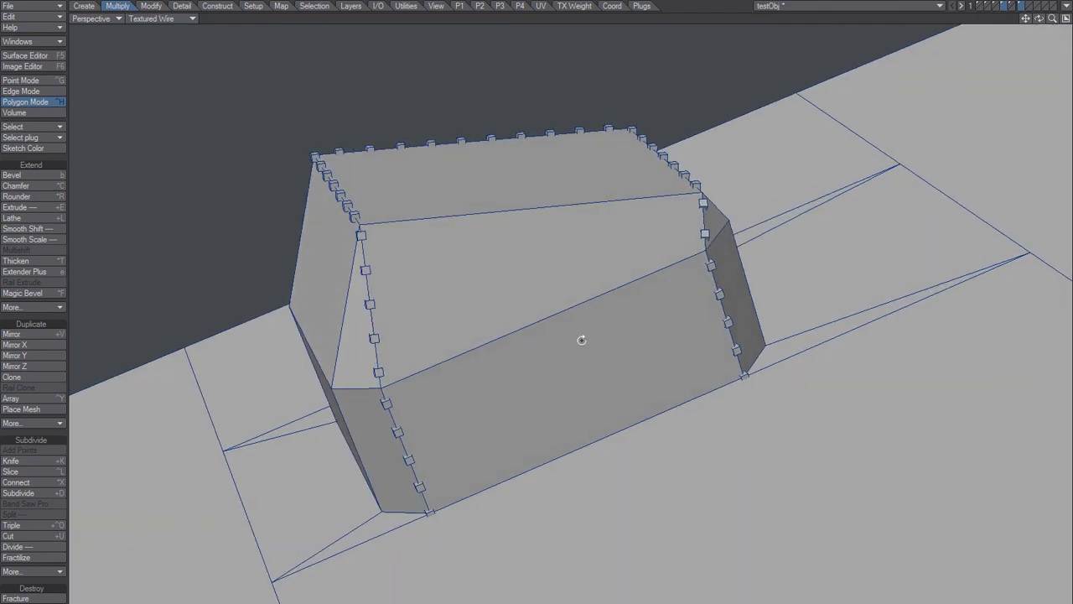
mouse_move(517, 395)
left_mouse_down("alt")
mouse_move(546, 385)
mouse_move(601, 472)
mouse_move(559, 347)
mouse_move(525, 419)
mouse_move(511, 406)
left_mouse_up("alt")
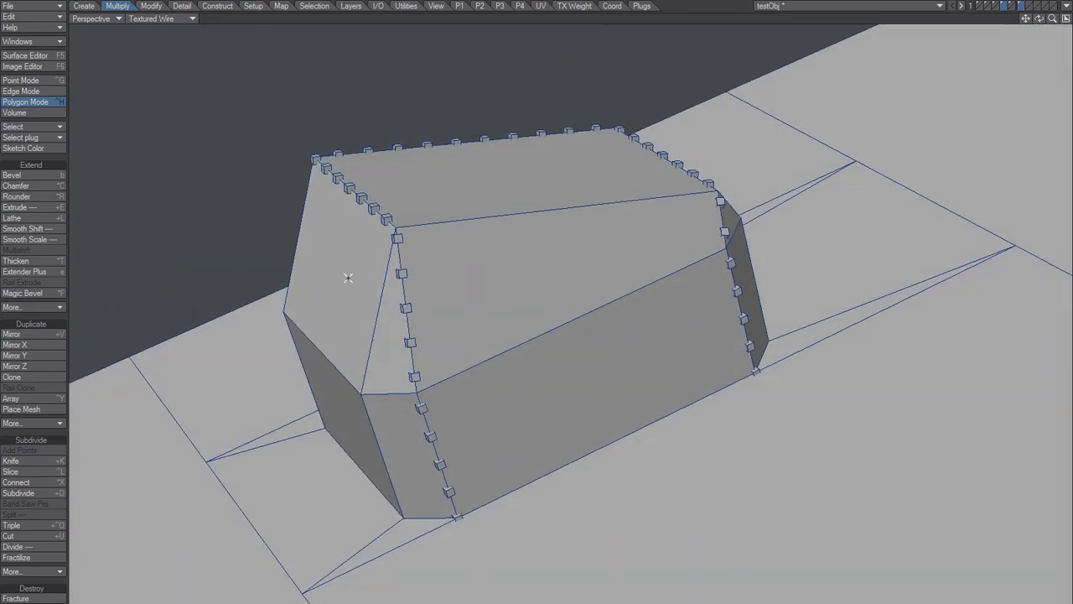
mouse_move(444, 472)
left_mouse_down()
mouse_move(520, 268)
mouse_move(610, 147)
left_mouse_up()
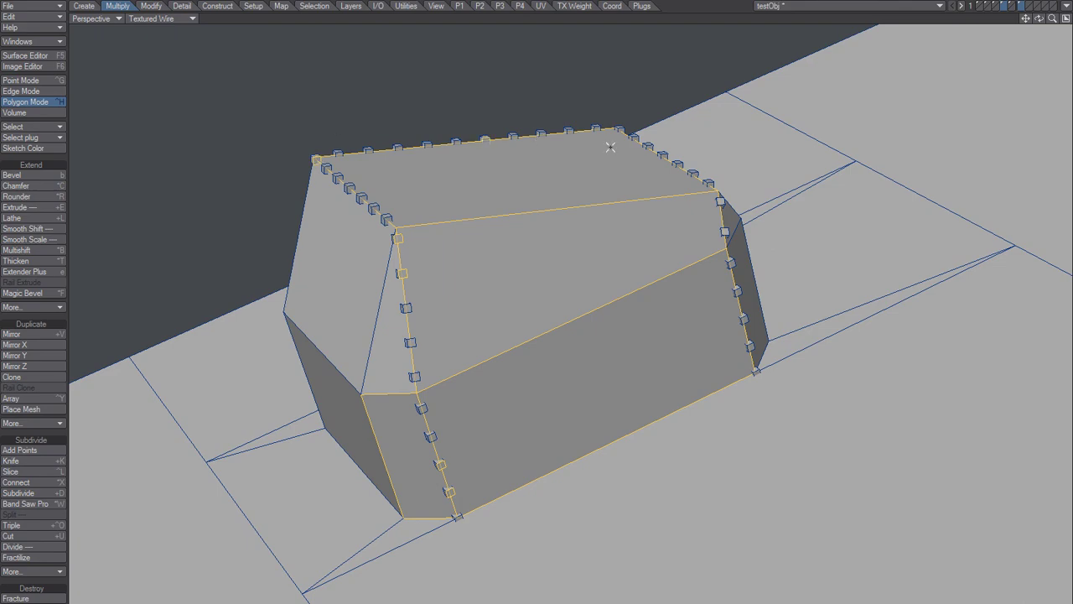